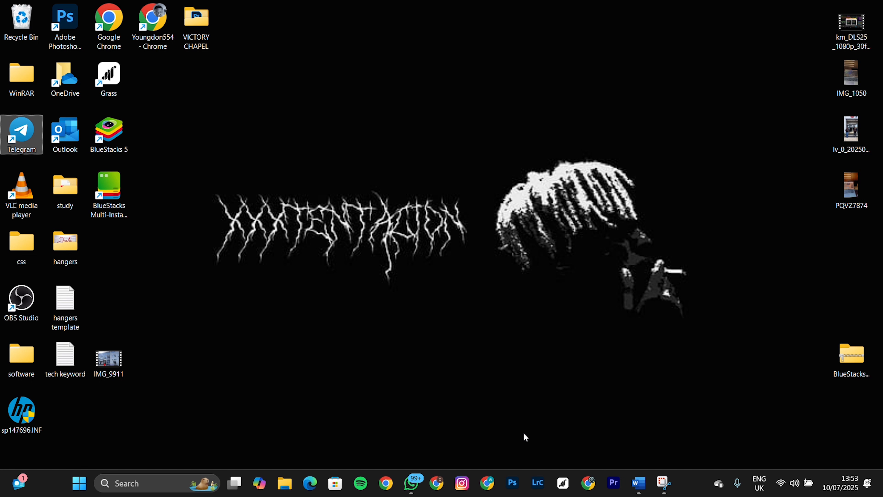
- Search Windows for the firewall and open Windows Defender Firewall with Advanced Security at its Outbound Rules list
key("super")
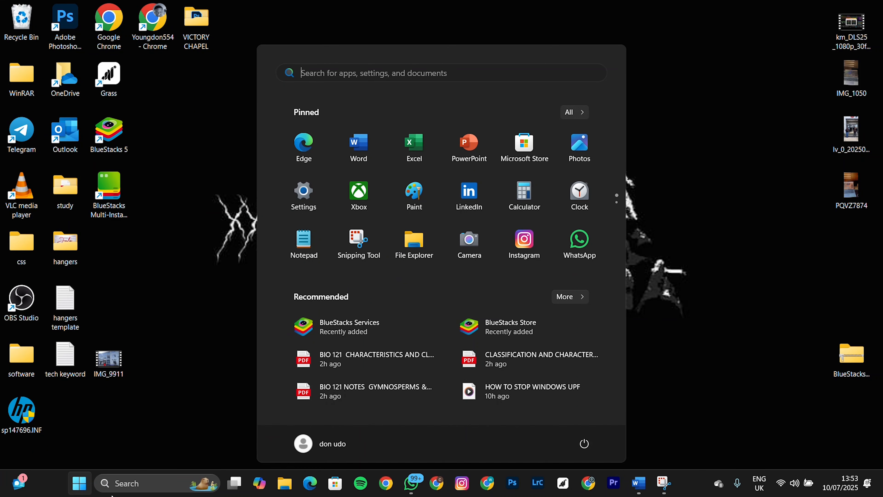
left_click(164, 481)
type("windows ")
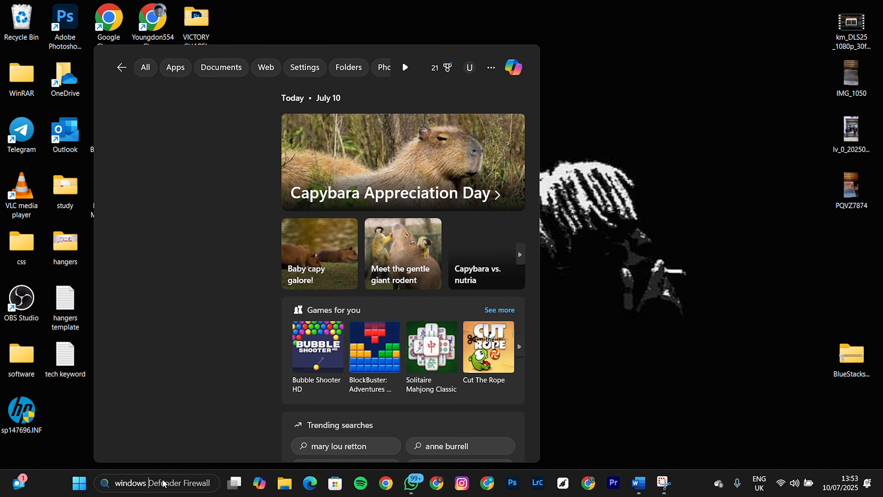
type("fire")
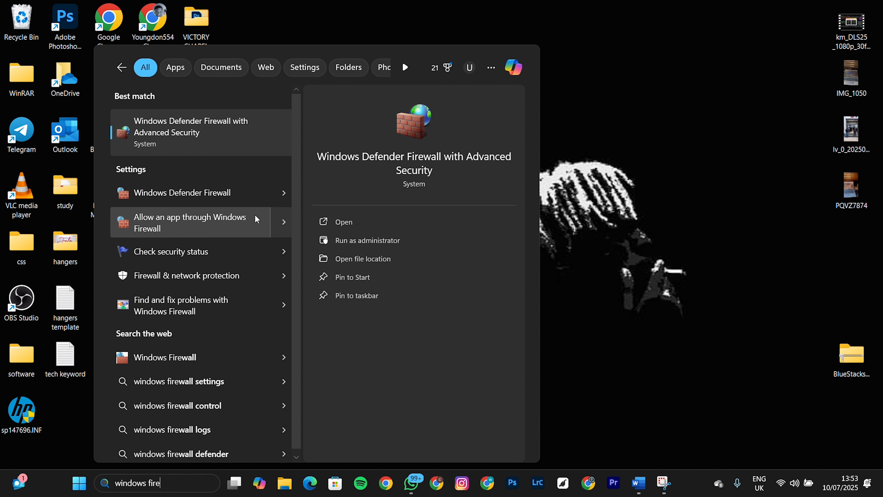
left_click(334, 222)
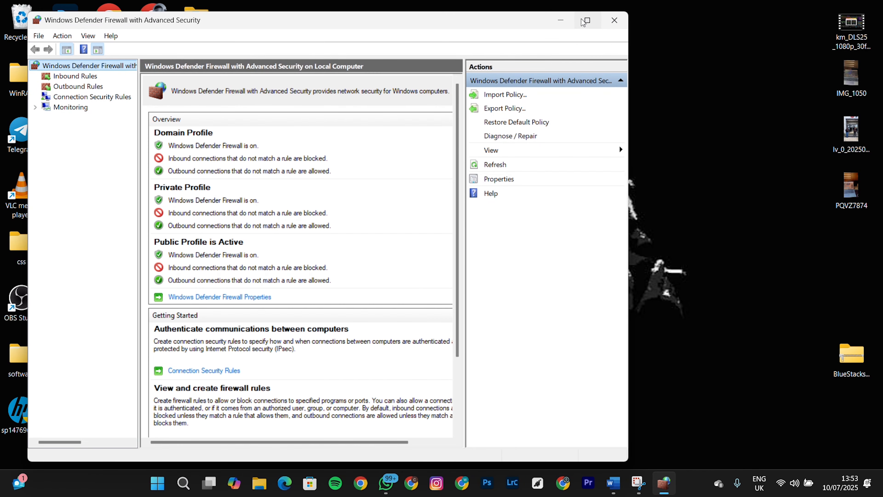
left_click(585, 21)
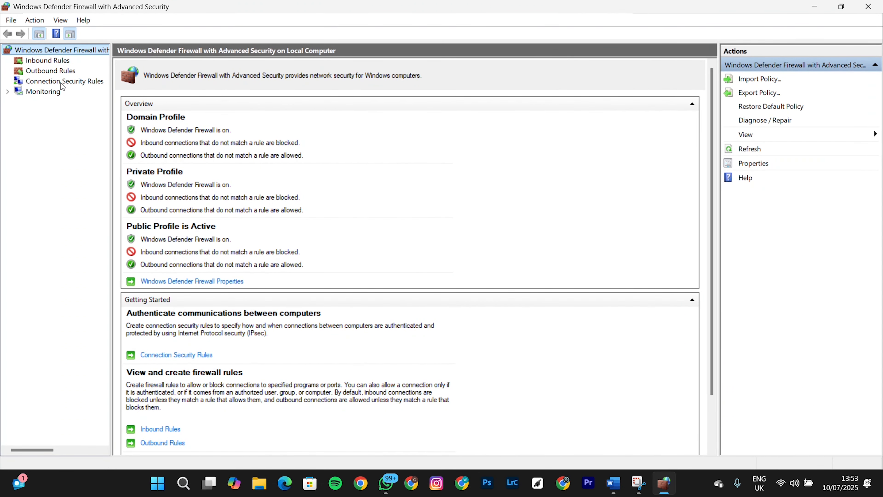
left_click(58, 71)
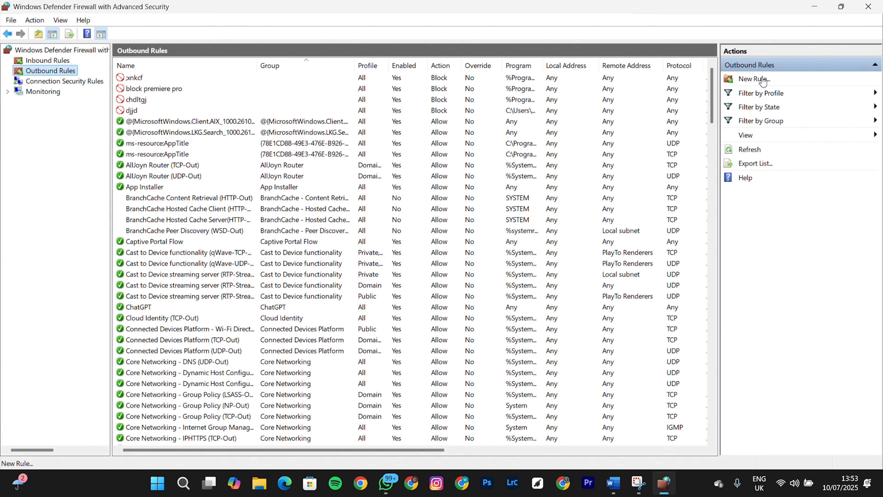
left_click(750, 80)
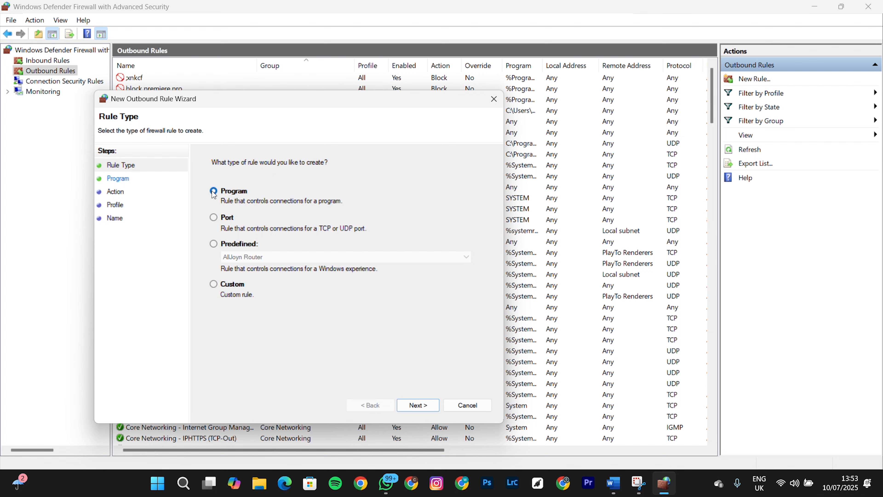
left_click(410, 407)
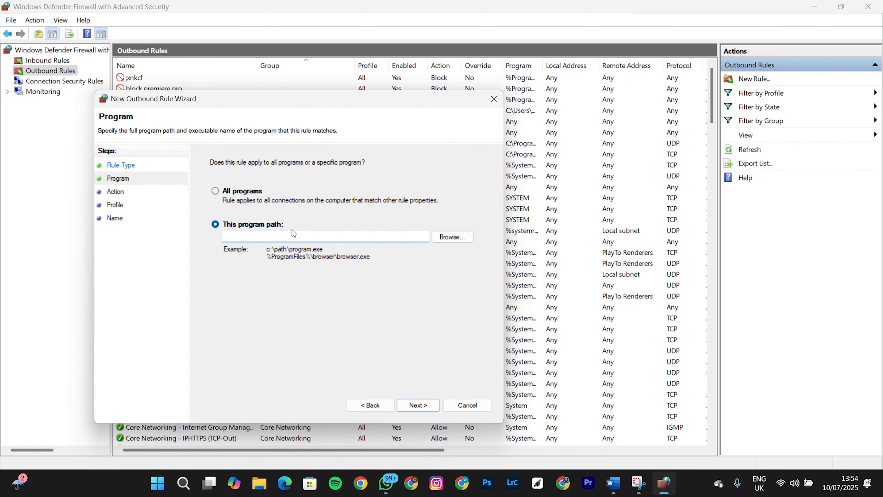
left_click(466, 238)
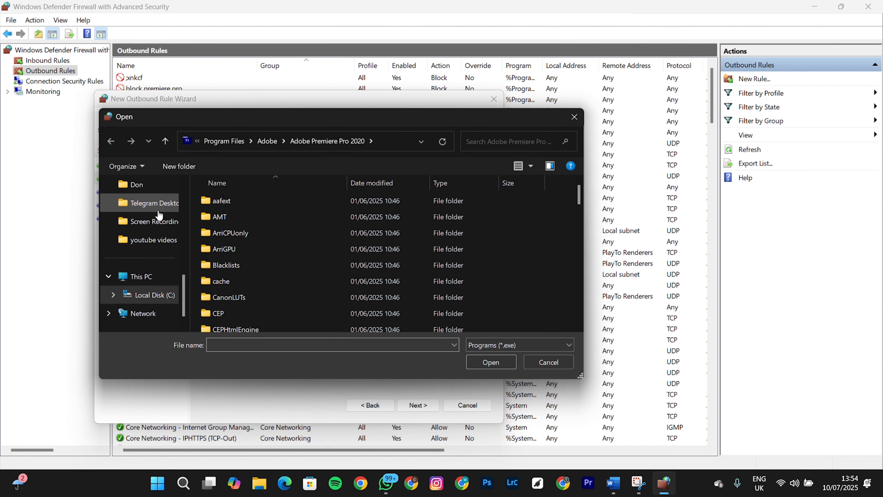
left_click(582, 119)
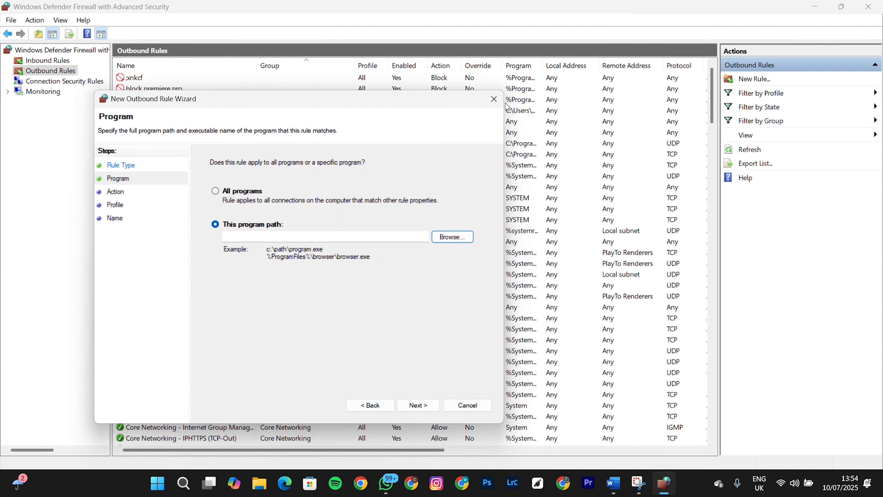
left_click(494, 99)
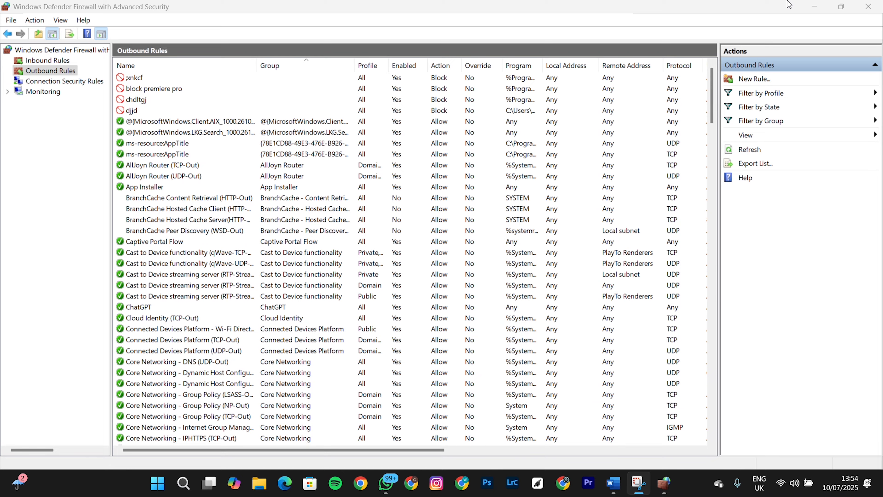
- Minimize the firewall window and copy the file path of the Telegram shortcut on the desktop
left_click(814, 5)
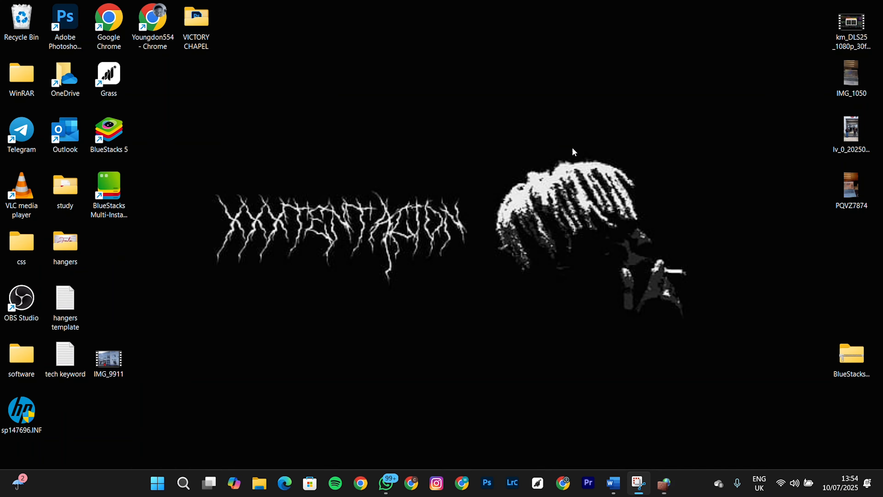
right_click(25, 137)
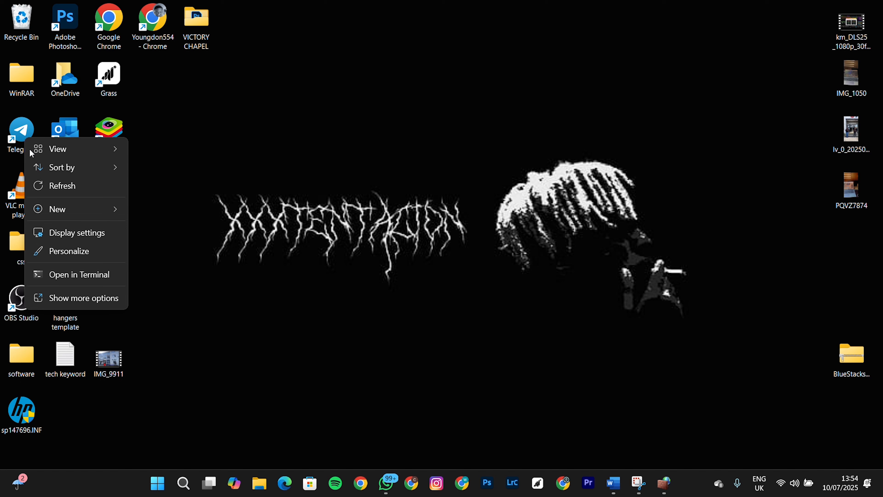
left_click(4, 132)
right_click(4, 132)
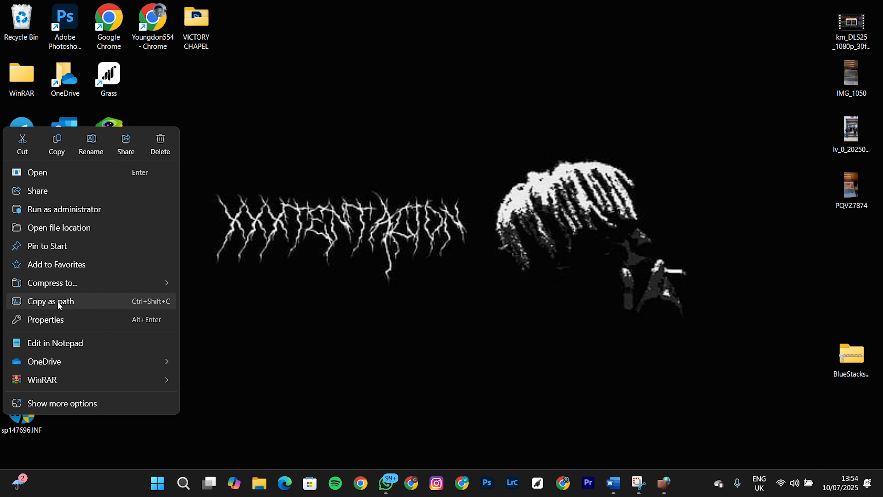
left_click(79, 299)
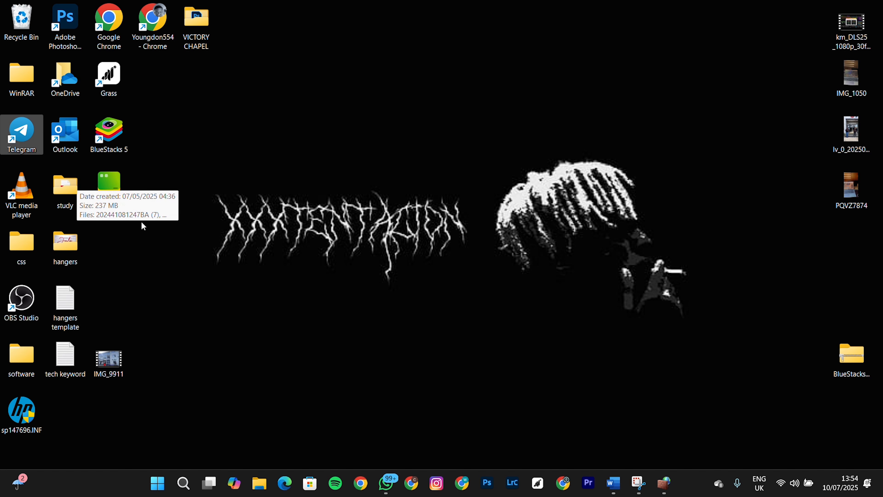
- Start a new outbound Program rule in the firewall with the program path C:\Users\HP ELITEBOOK 1040 G8\Desktop\Telegram.lnk, without quotation marks
left_click(663, 494)
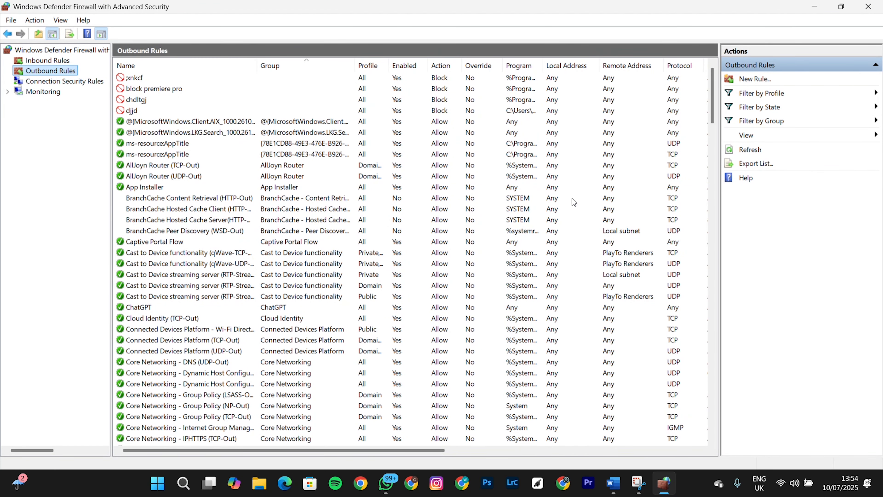
left_click(743, 81)
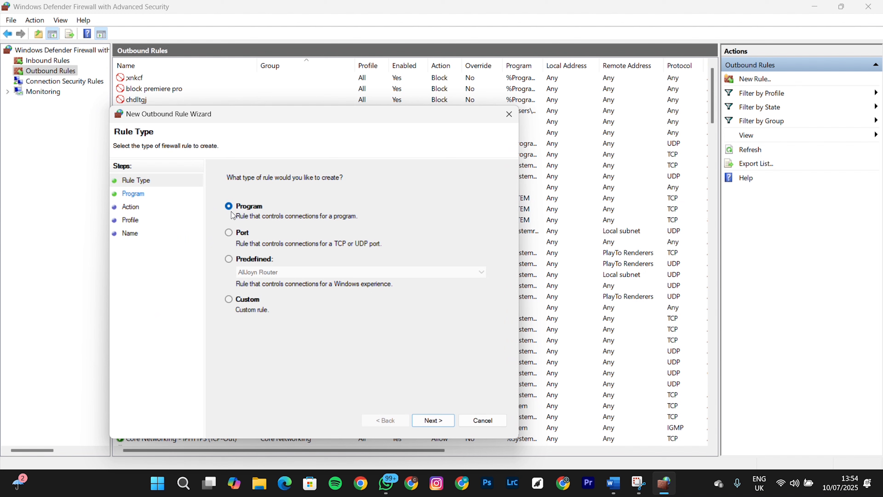
left_click(430, 420)
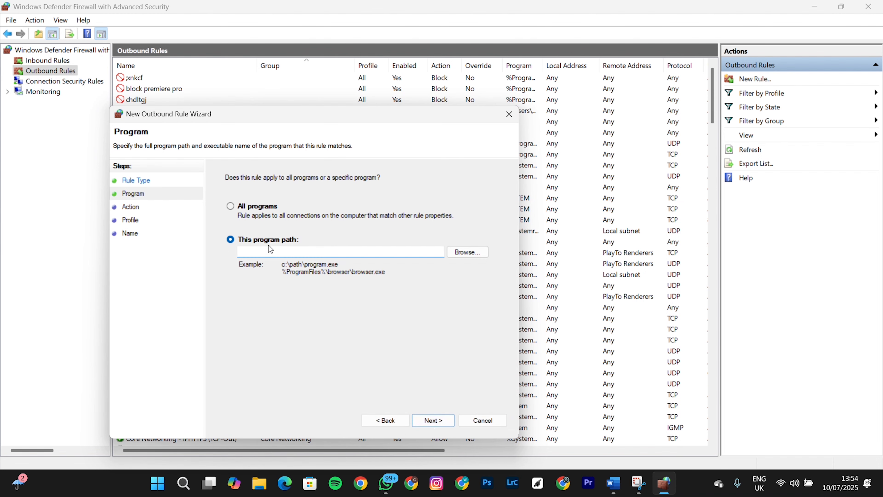
key("ctrl+v")
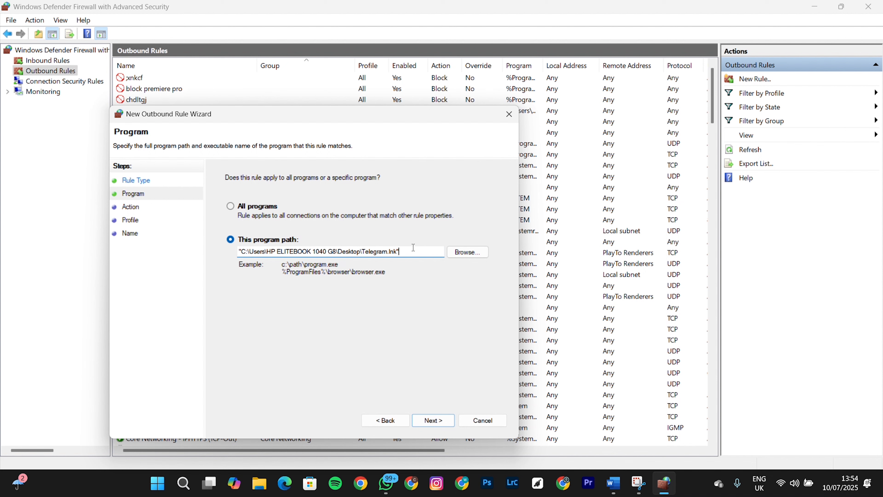
key("BackSpace")
left_click(243, 250)
key("BackSpace")
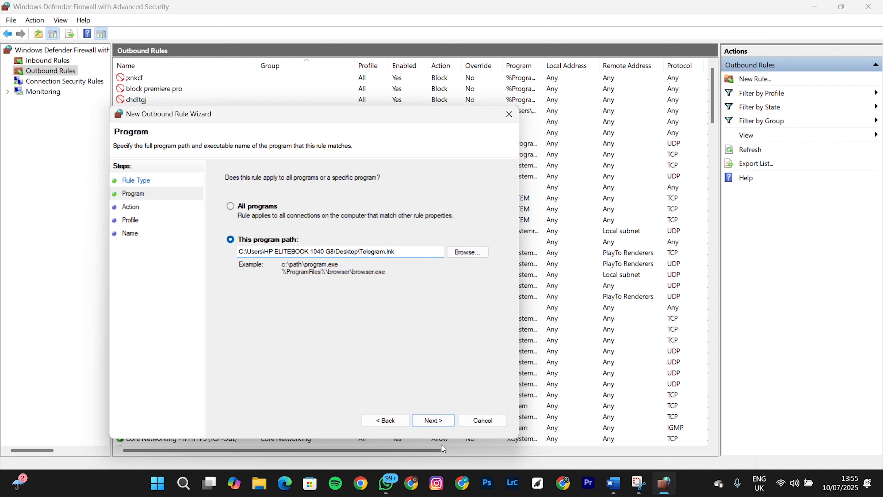
left_click(429, 419)
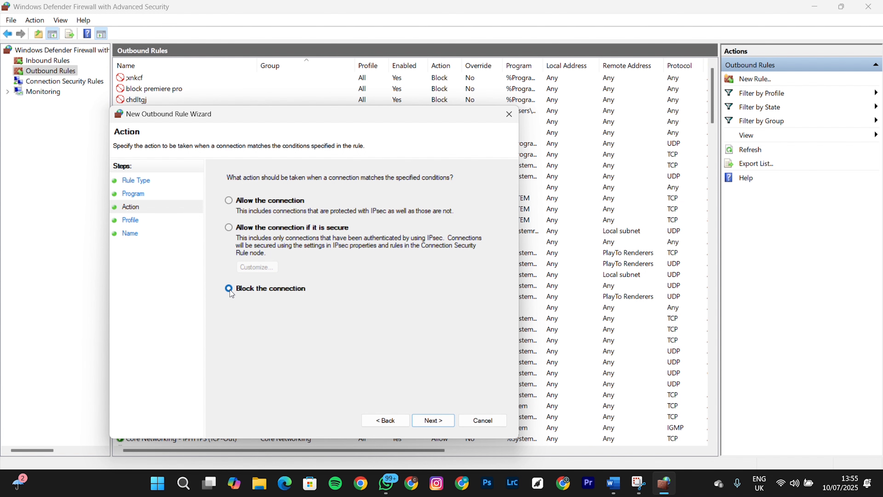
- Set the rule to block the connection and apply it to the Domain, Private and Public profiles
left_click(435, 420)
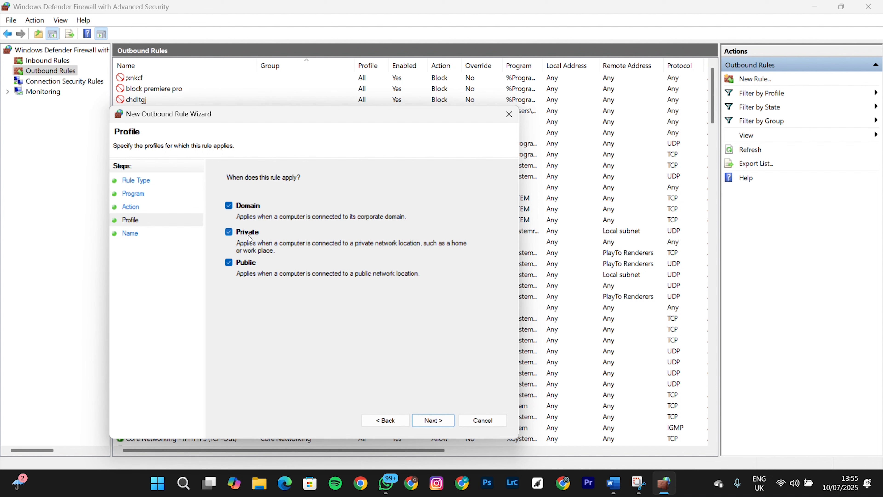
left_click(431, 420)
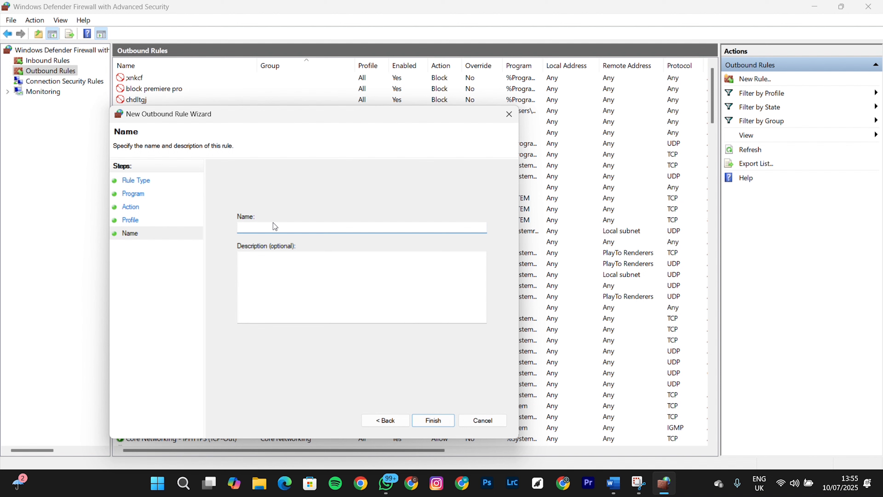
- Name the rule Telegram with a short description about blocking it, and finish creating the rule
type("dehdhh")
key("BackSpace")
key("BackSpace")
key("BackSpace")
key("BackSpace")
key("BackSpace")
key("BackSpace")
type("Telegram")
left_click(250, 284)
type("block y")
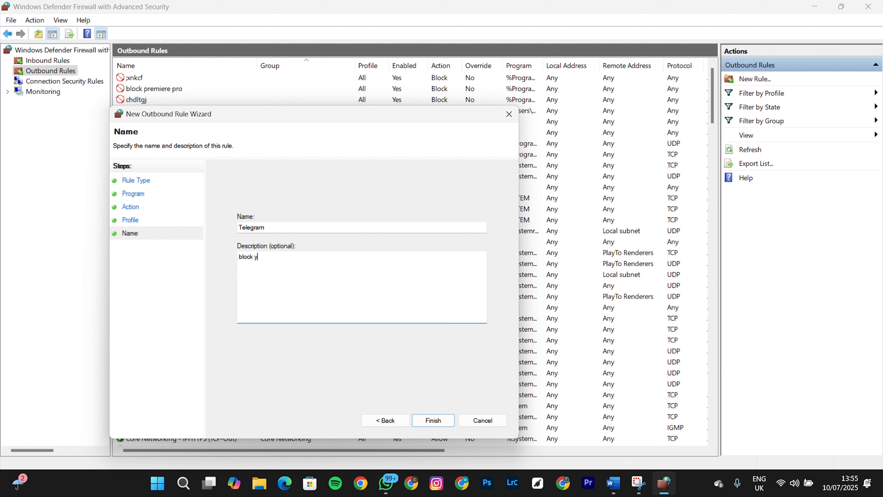
type("ek")
key("BackSpace")
key("BackSpace")
type("legrfam")
key("BackSpace")
key("BackSpace")
type("am")
left_click(429, 421)
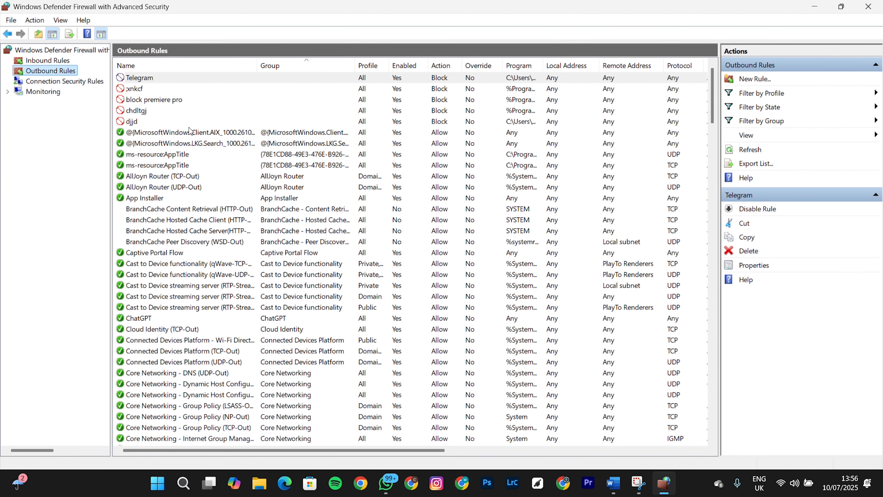